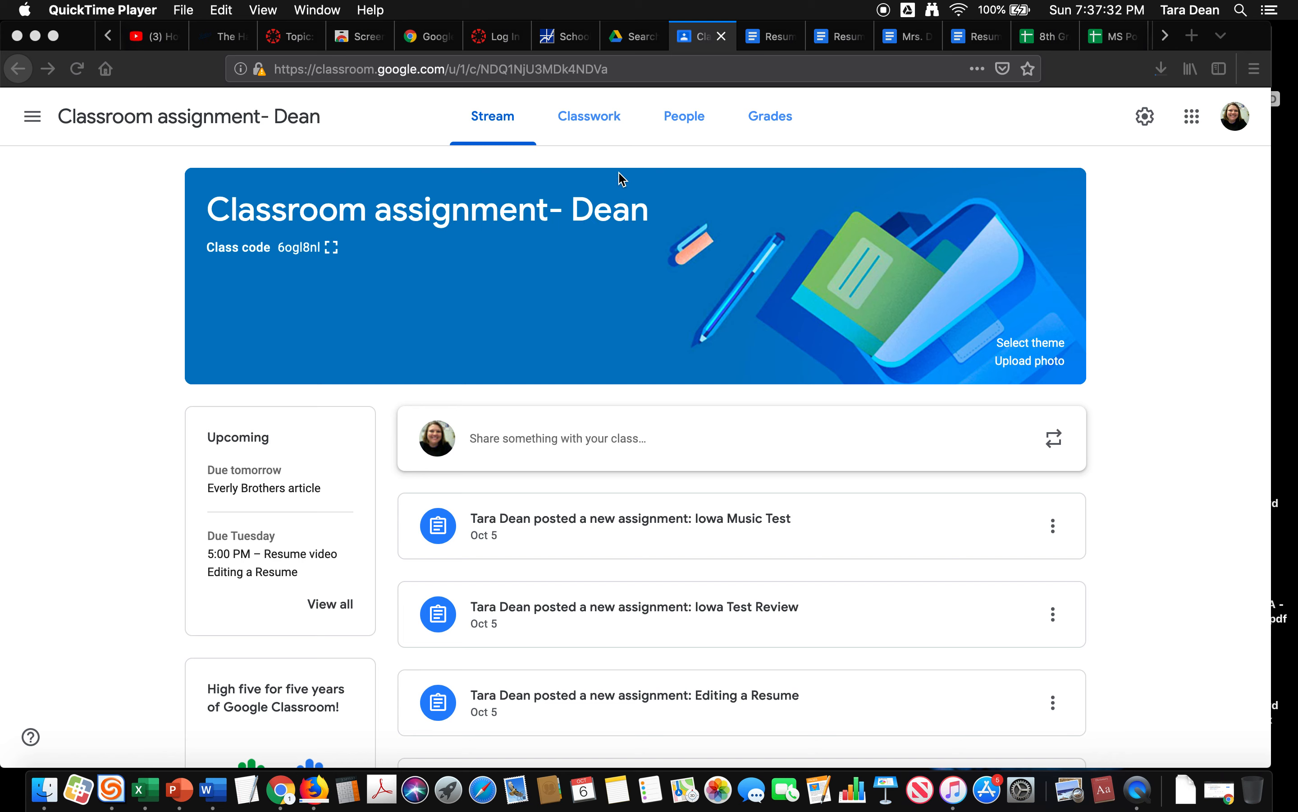
Open the class's Classwork page and review its topics and posted assignments.
left_click(597, 119)
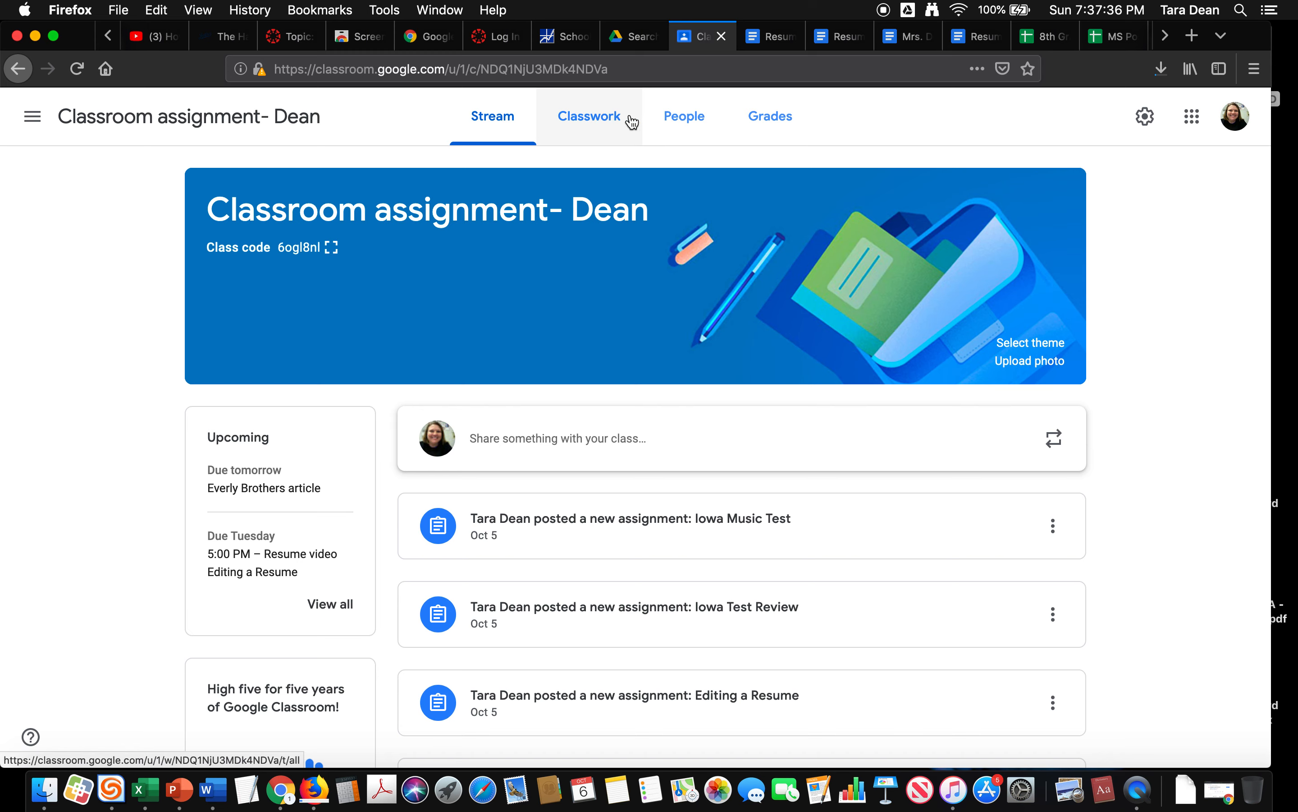
left_click(596, 119)
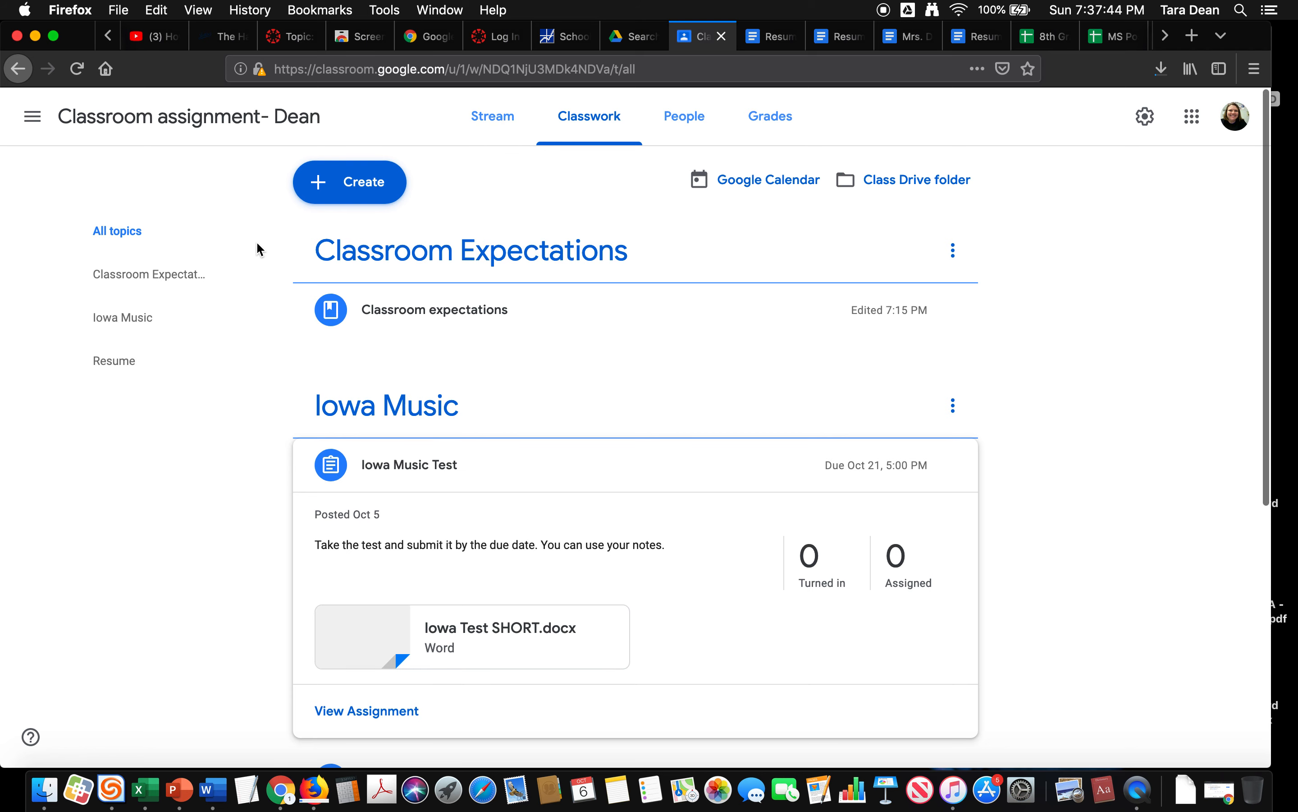
scroll(256, 244, "down", 1)
scroll(257, 244, "down", 10)
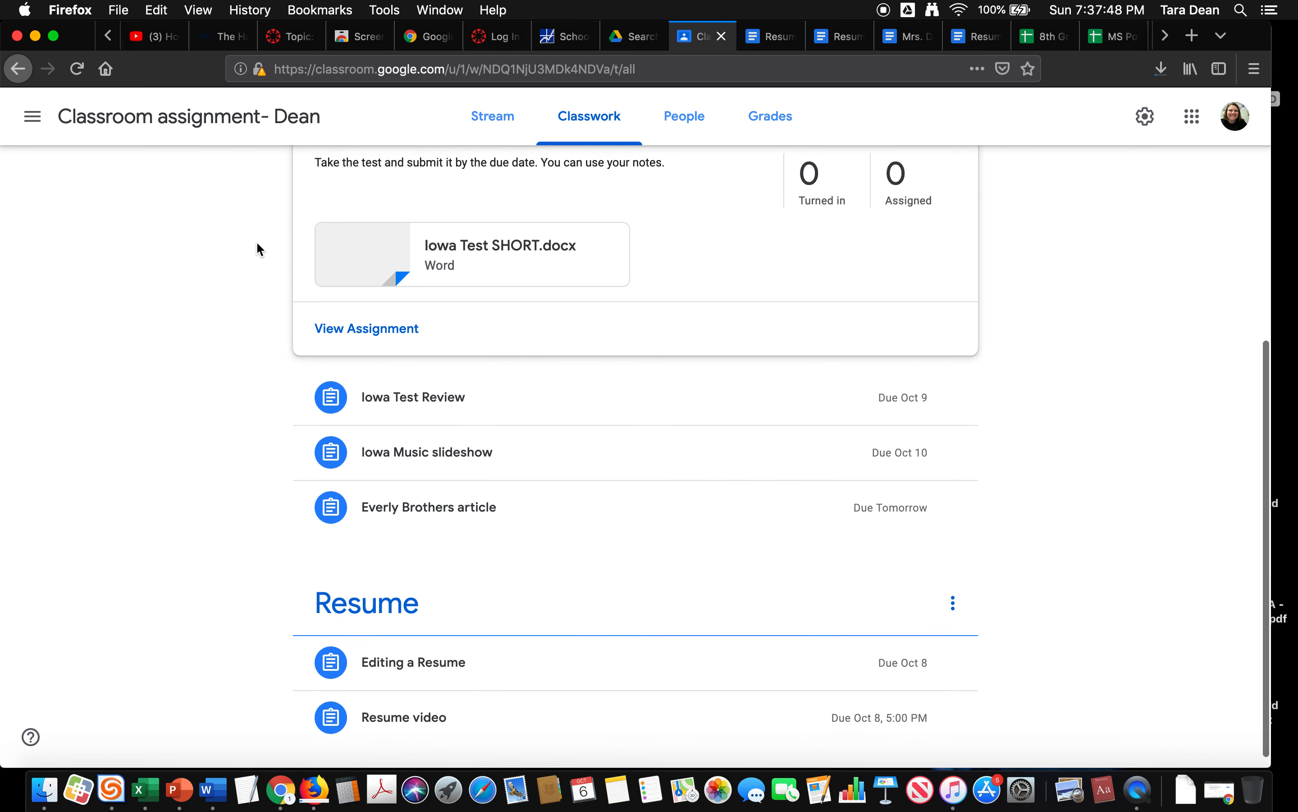
scroll(257, 244, "up", 7)
scroll(256, 247, "up", 3)
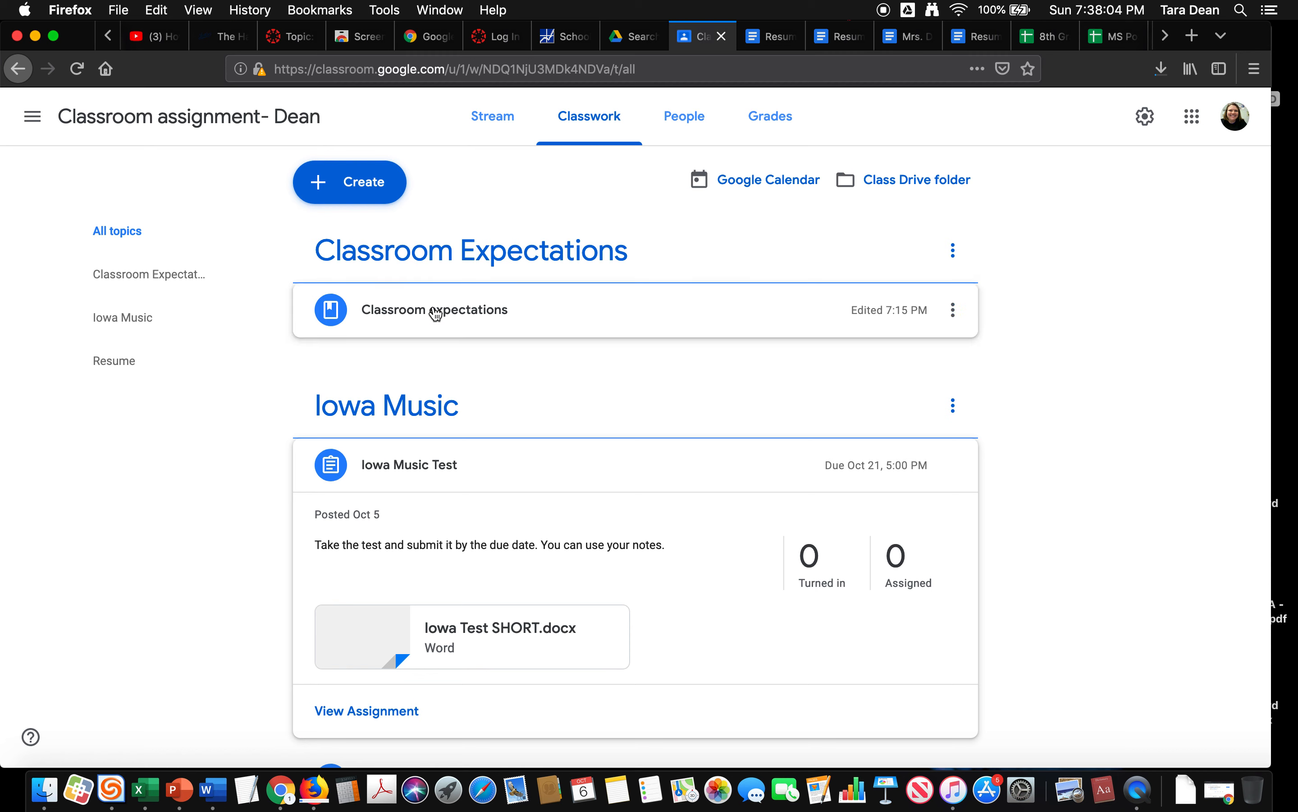
scroll(516, 341, "down", 5)
scroll(518, 341, "down", 4)
scroll(516, 341, "up", 10)
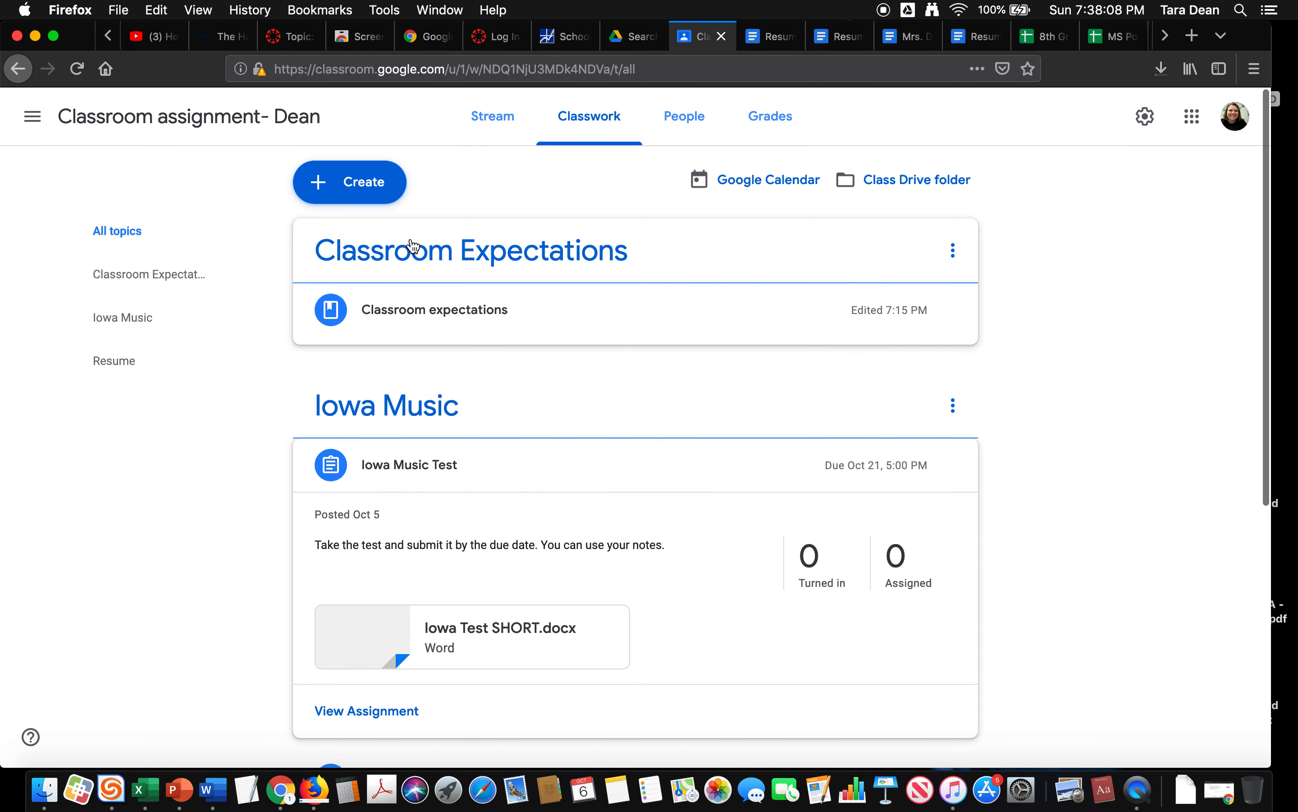
Create a new assignment for the class titled "Baroque Era Worksheet".
left_click(340, 188)
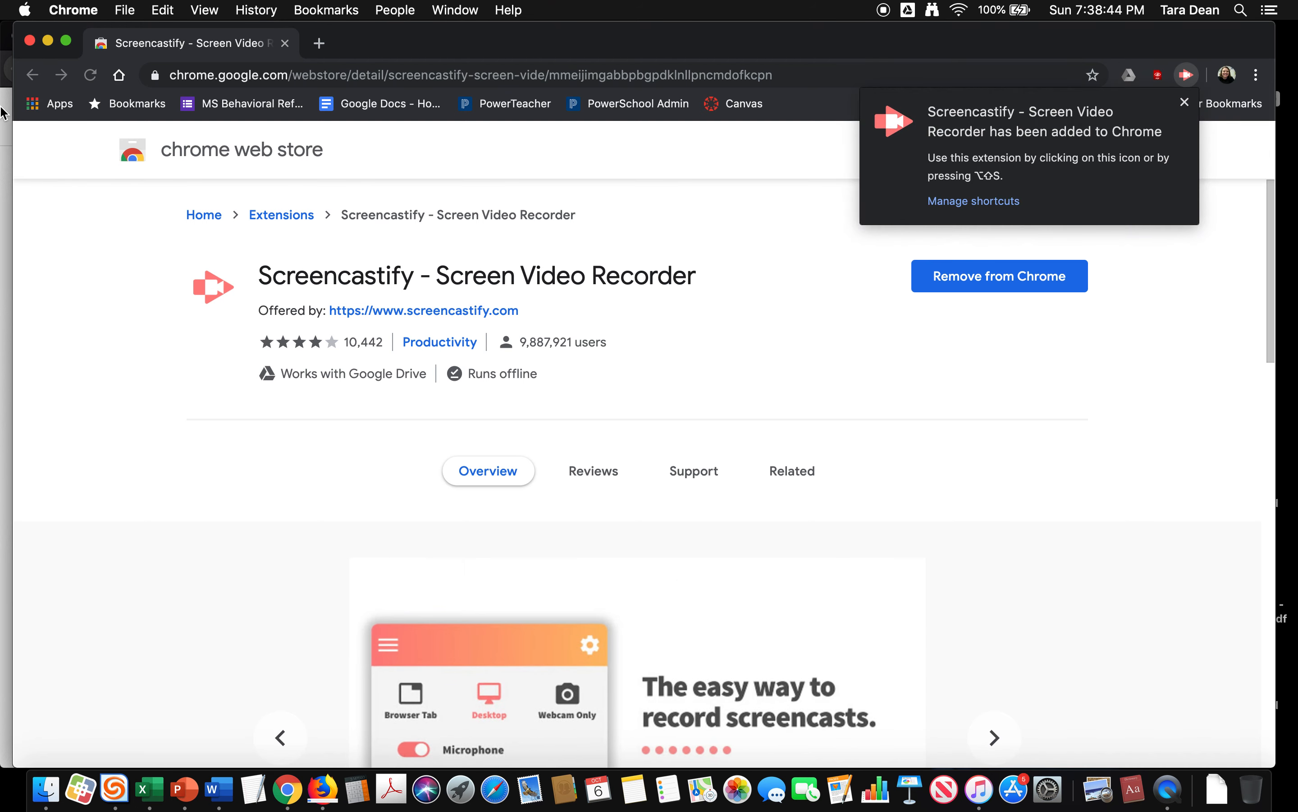
left_click(30, 43)
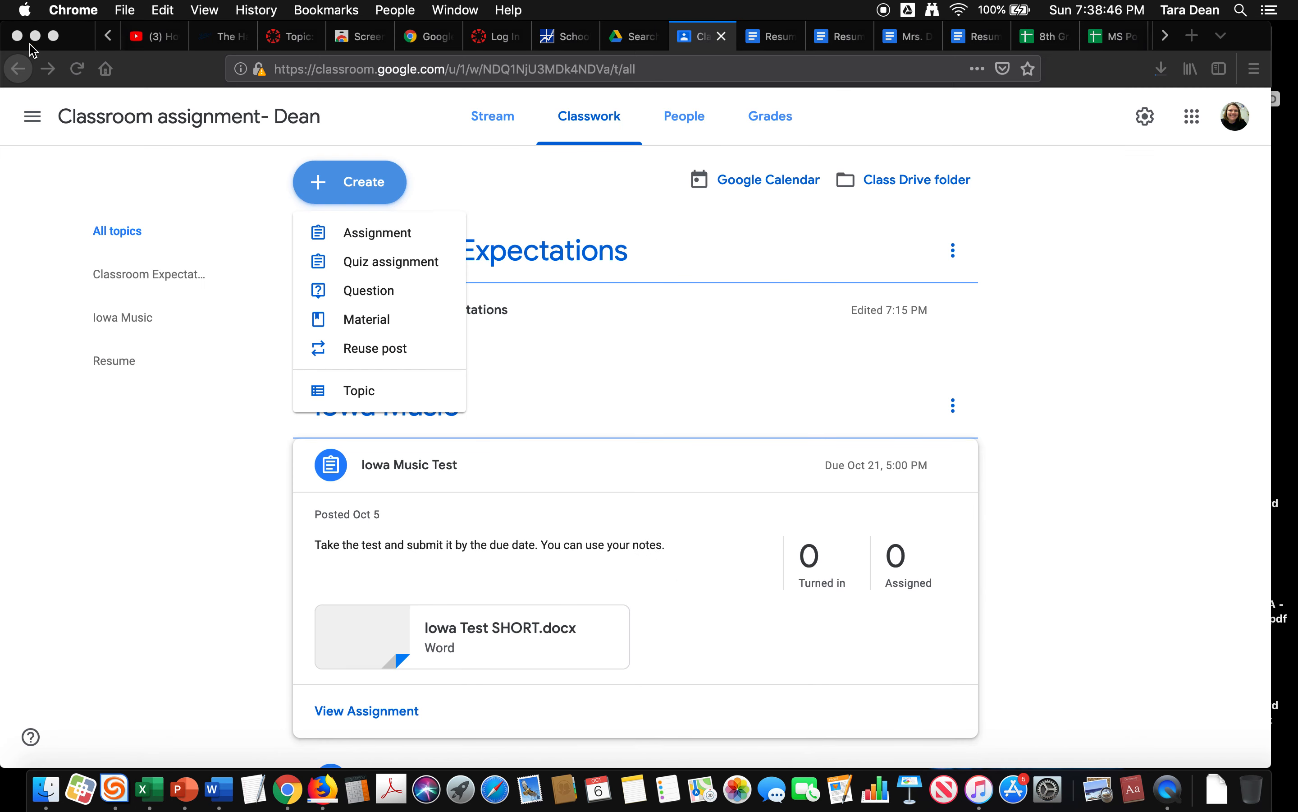
left_click(521, 214)
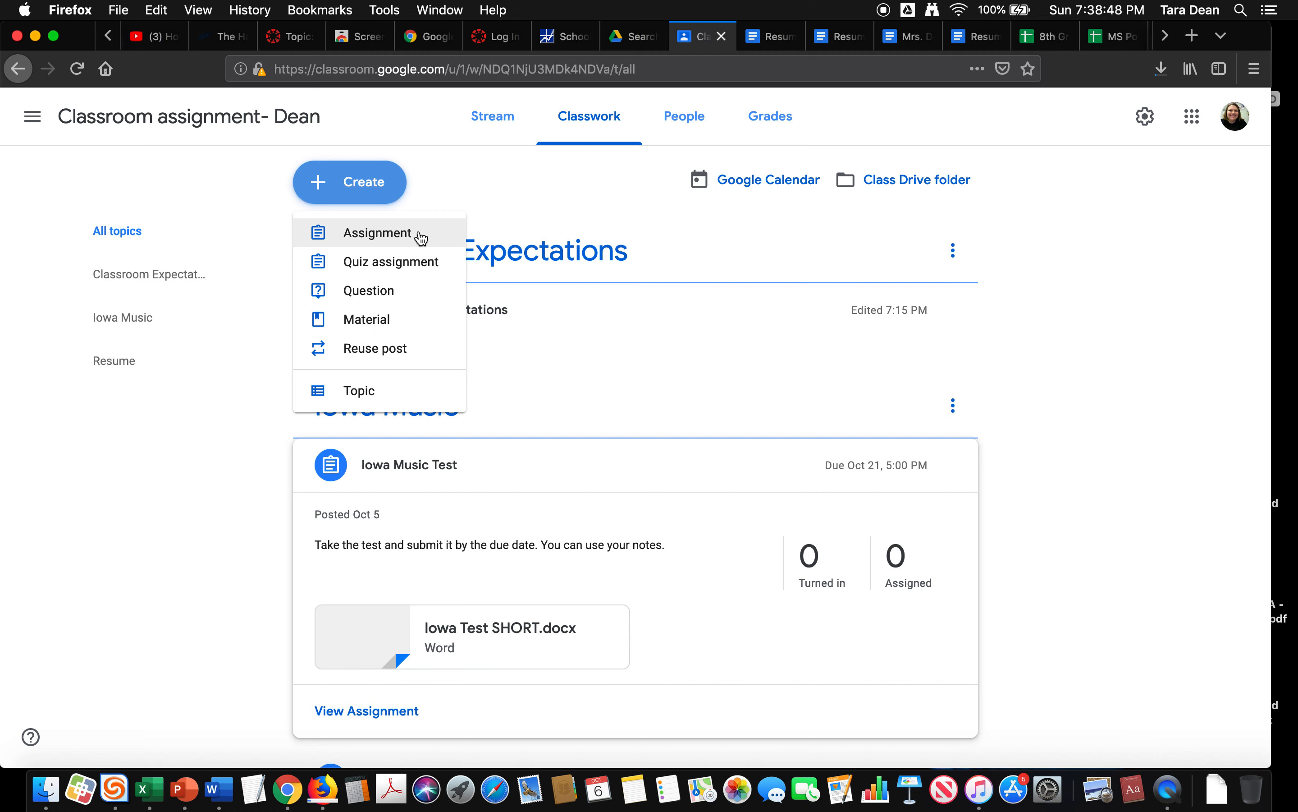
left_click(378, 234)
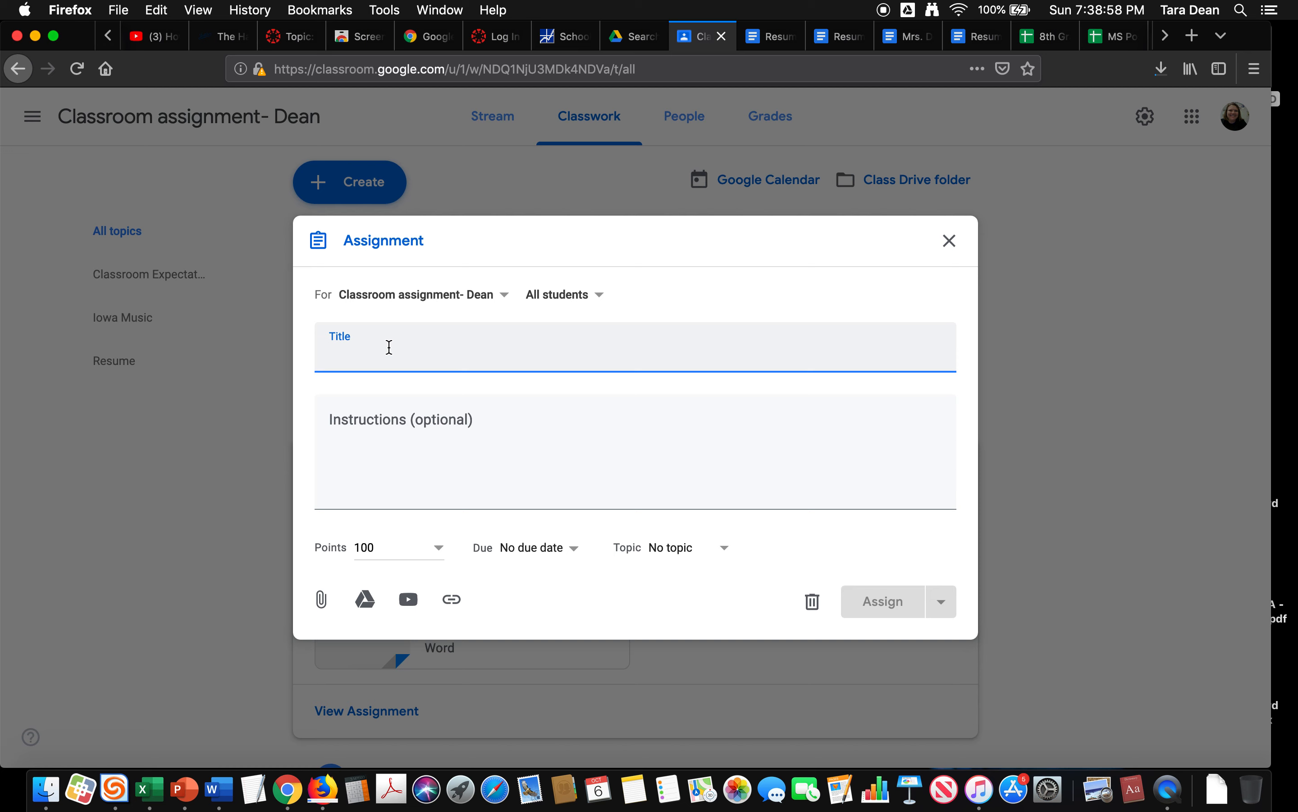
type("Baroqe")
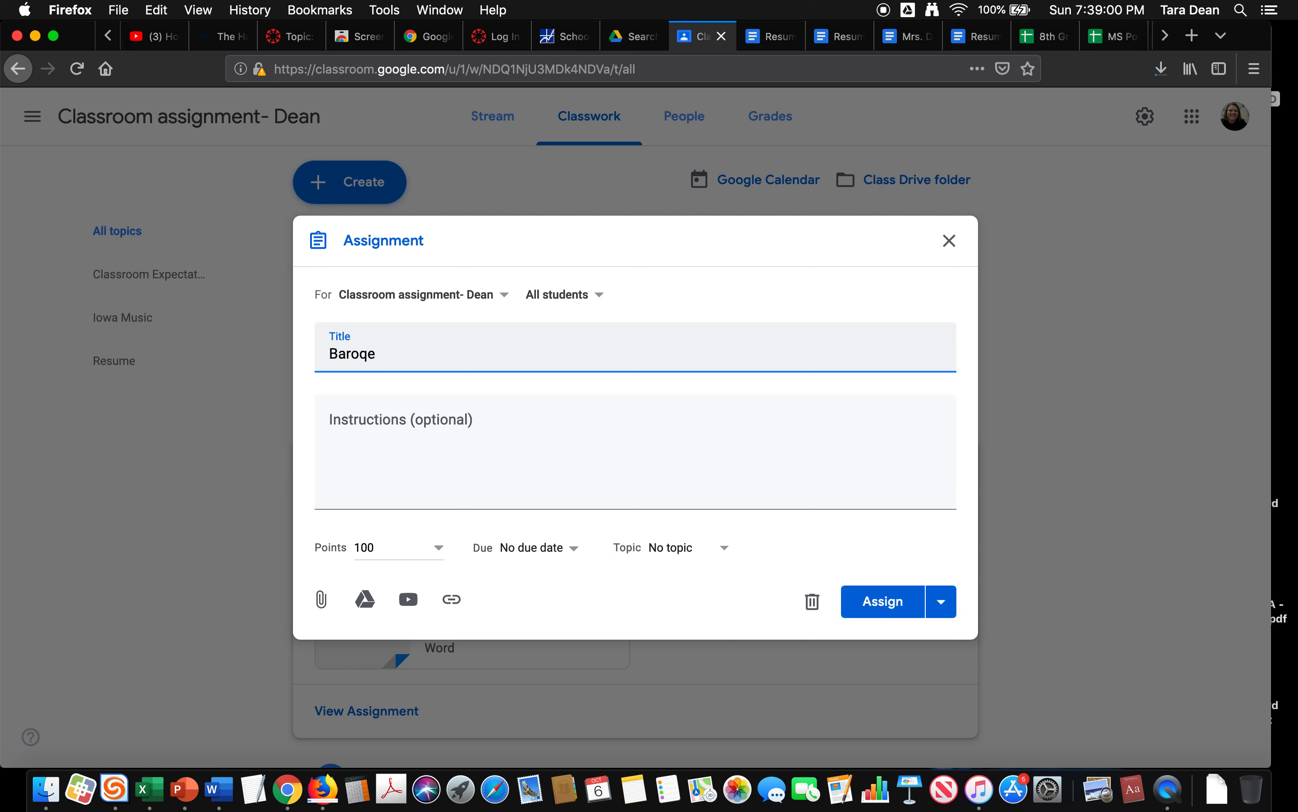
key("BackSpace")
type("ue Era Worksheet")
Enter the assignment instructions "Fill out the worksheet as best as you can.".
left_click(378, 425)
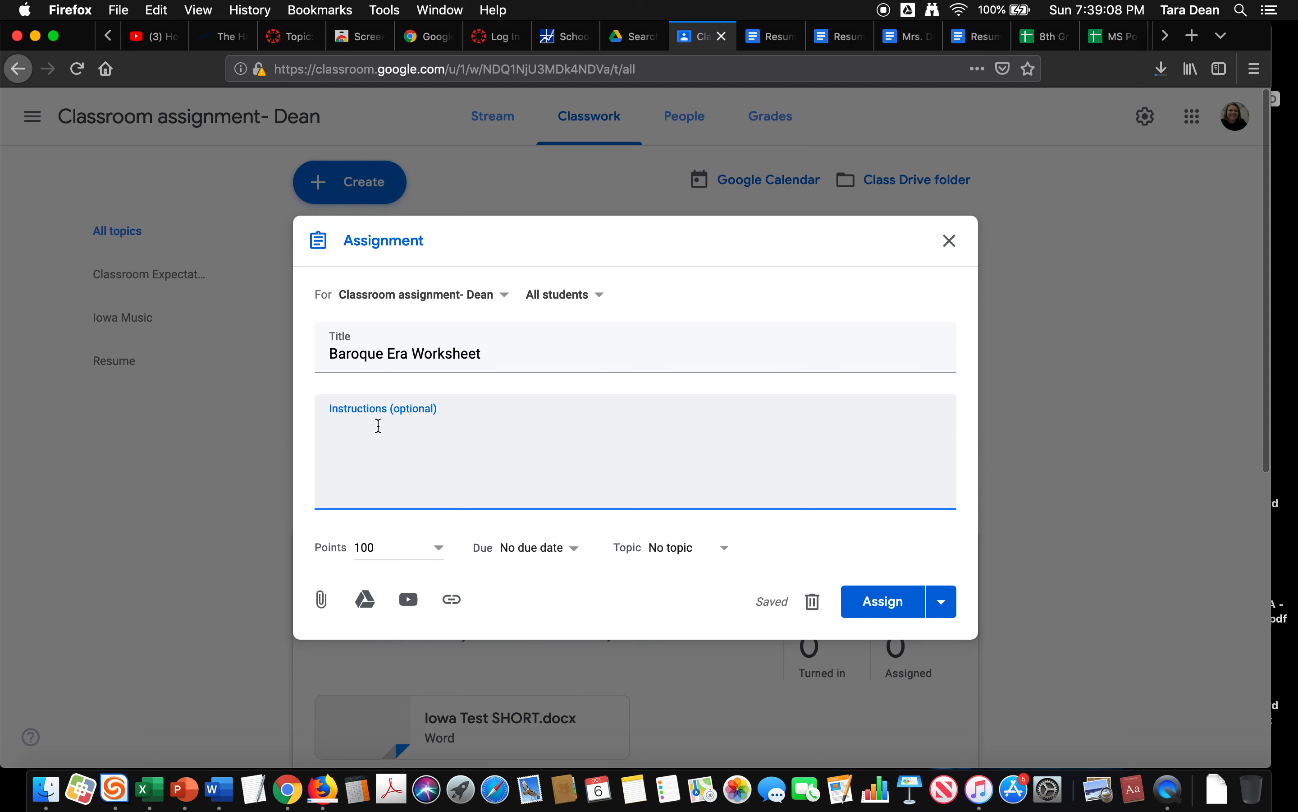
type("Fill")
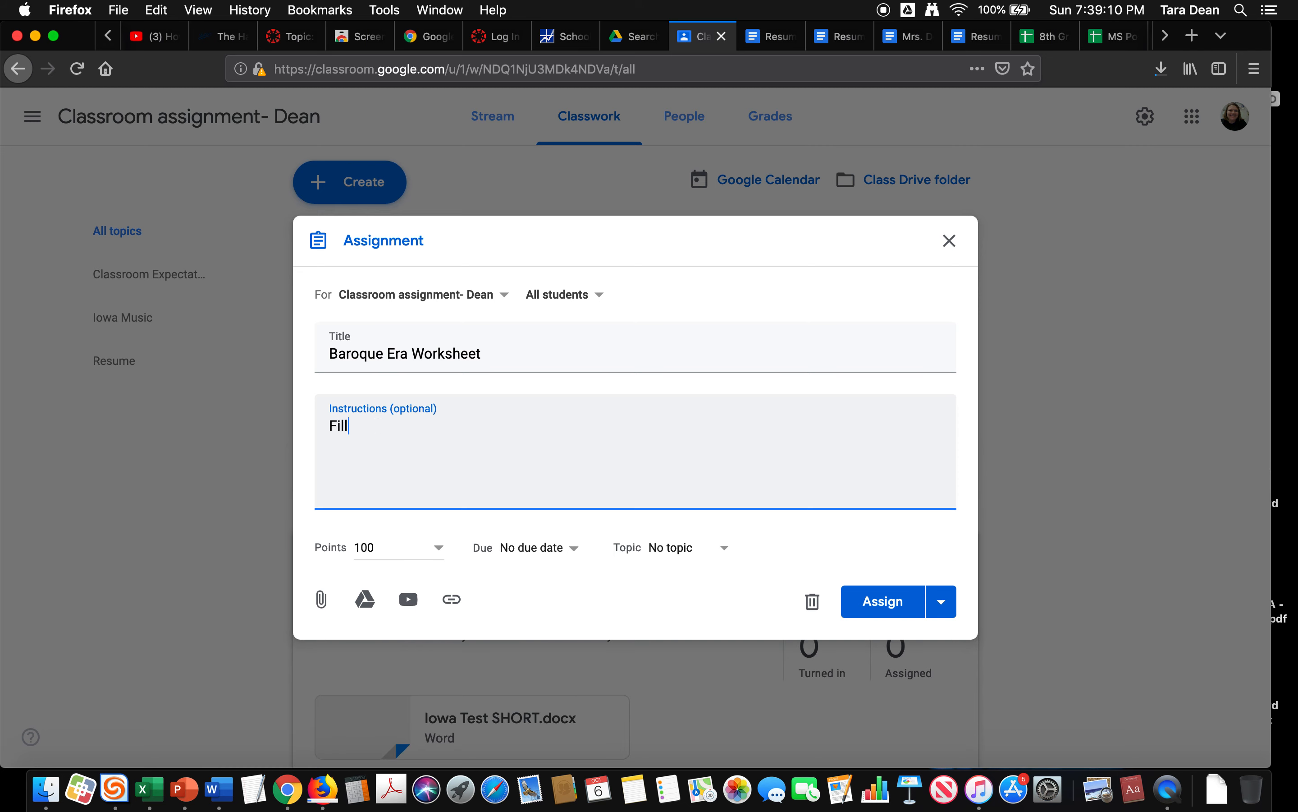
type(" out the worksheet as best as")
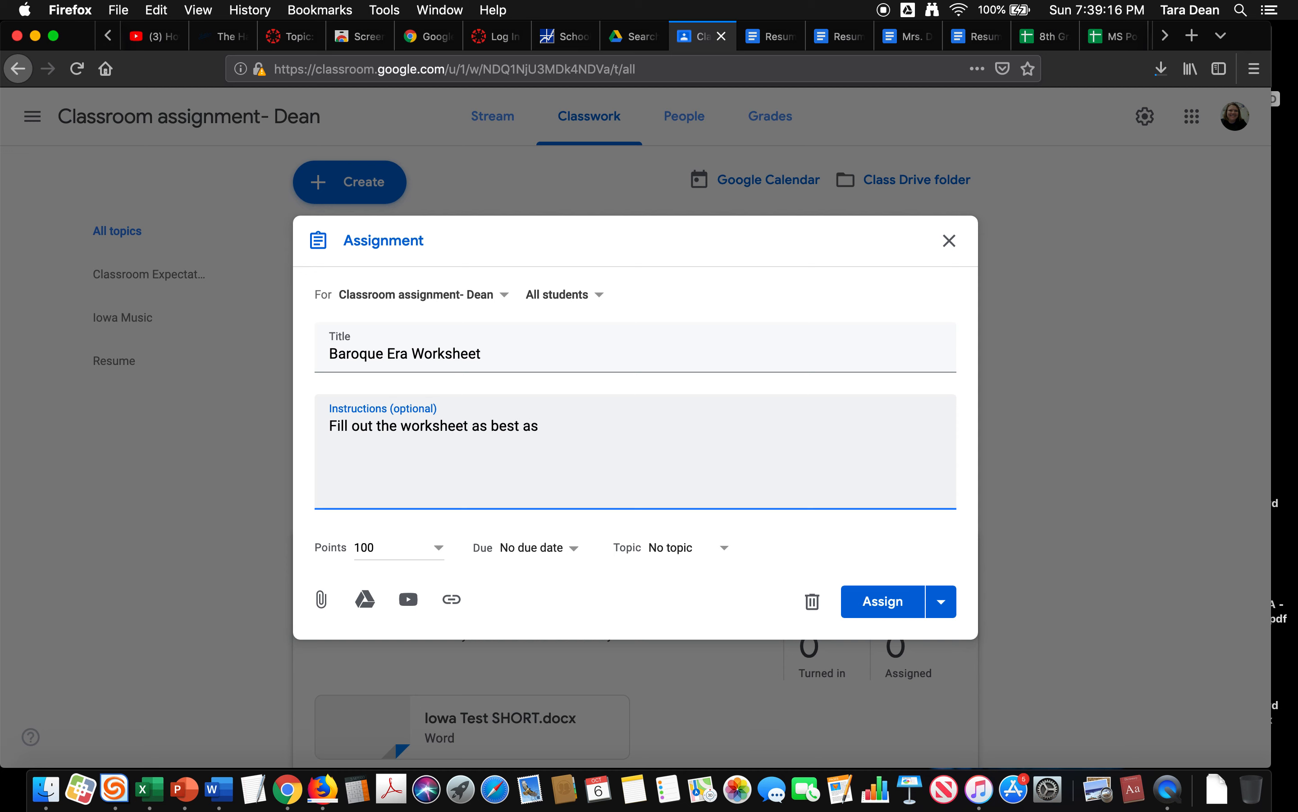
type(" you can.")
Set the worksheet assignment's point value to 10.
left_click(392, 554)
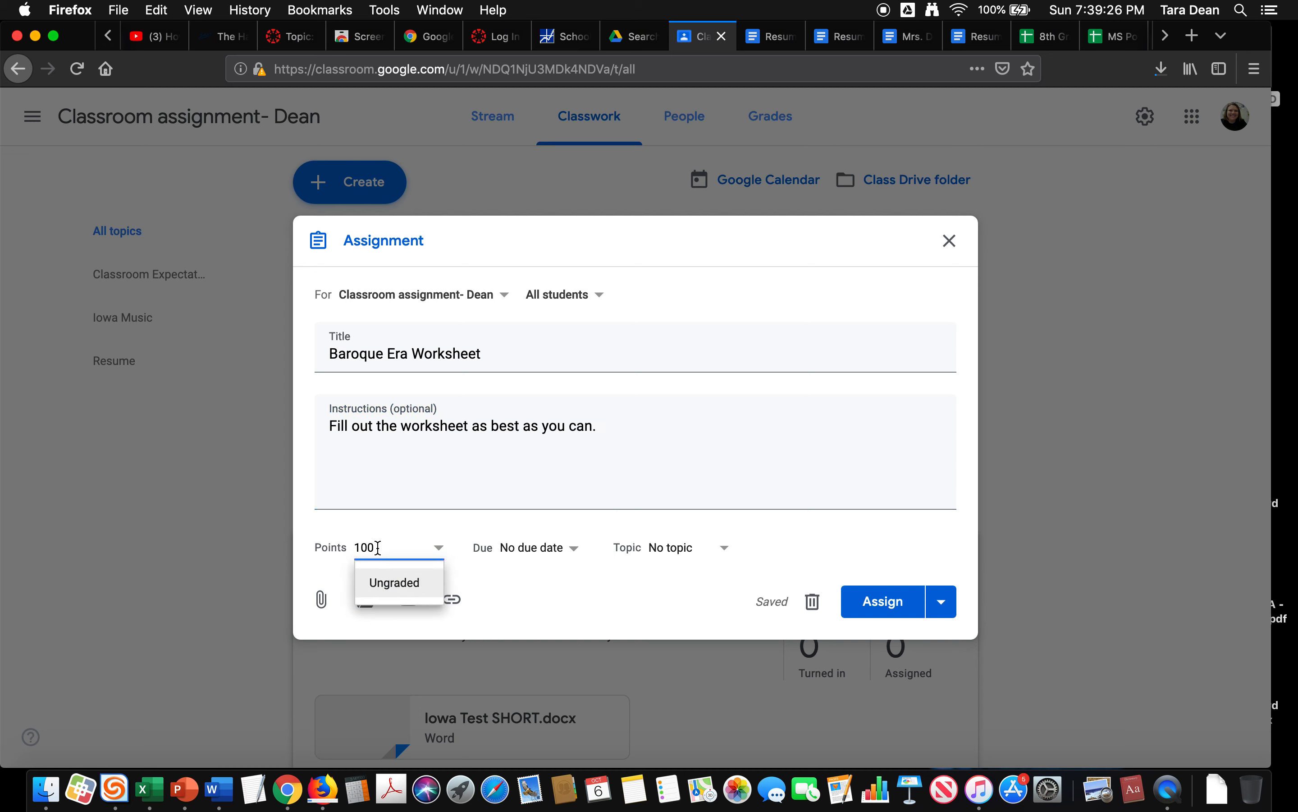
key("BackSpace")
key("BackSpace")
type("0")
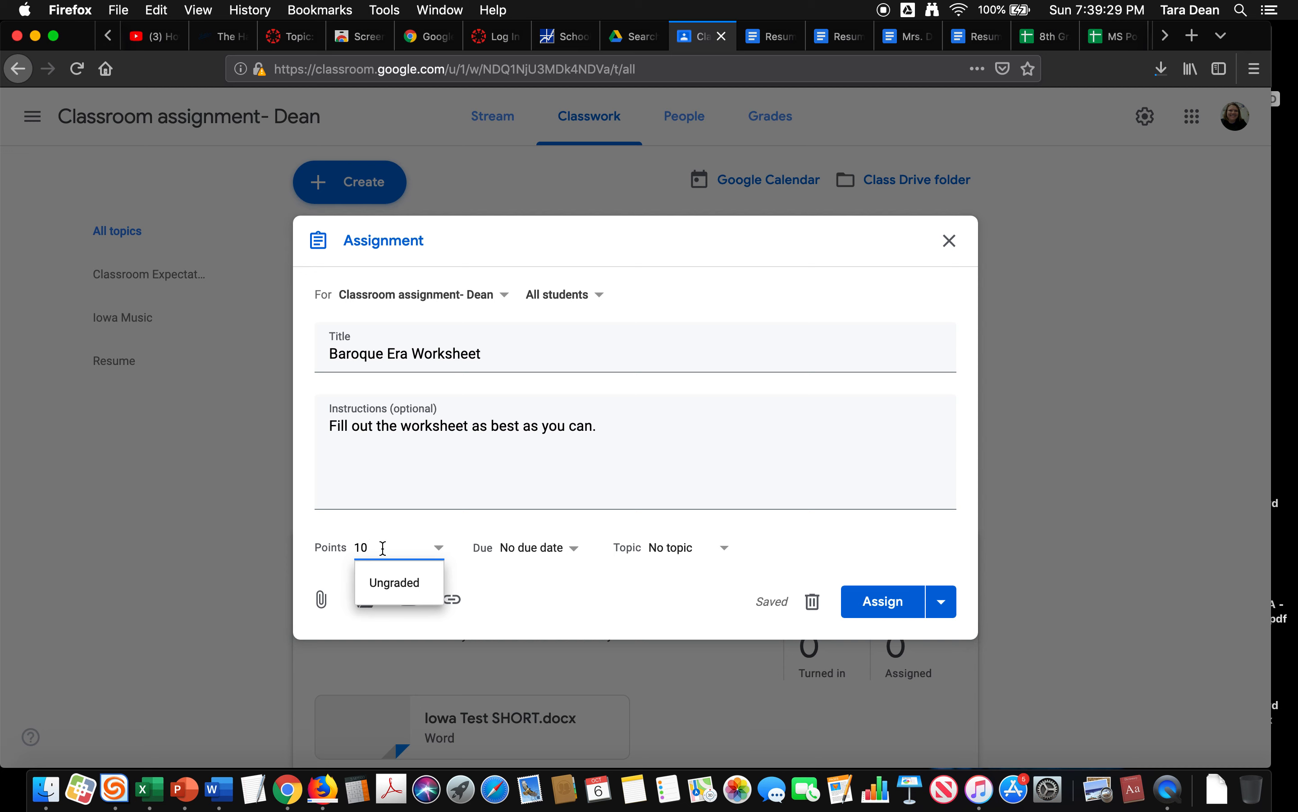
Set the assignment's due date to Oct 11, 2019, without a due time.
left_click(572, 552)
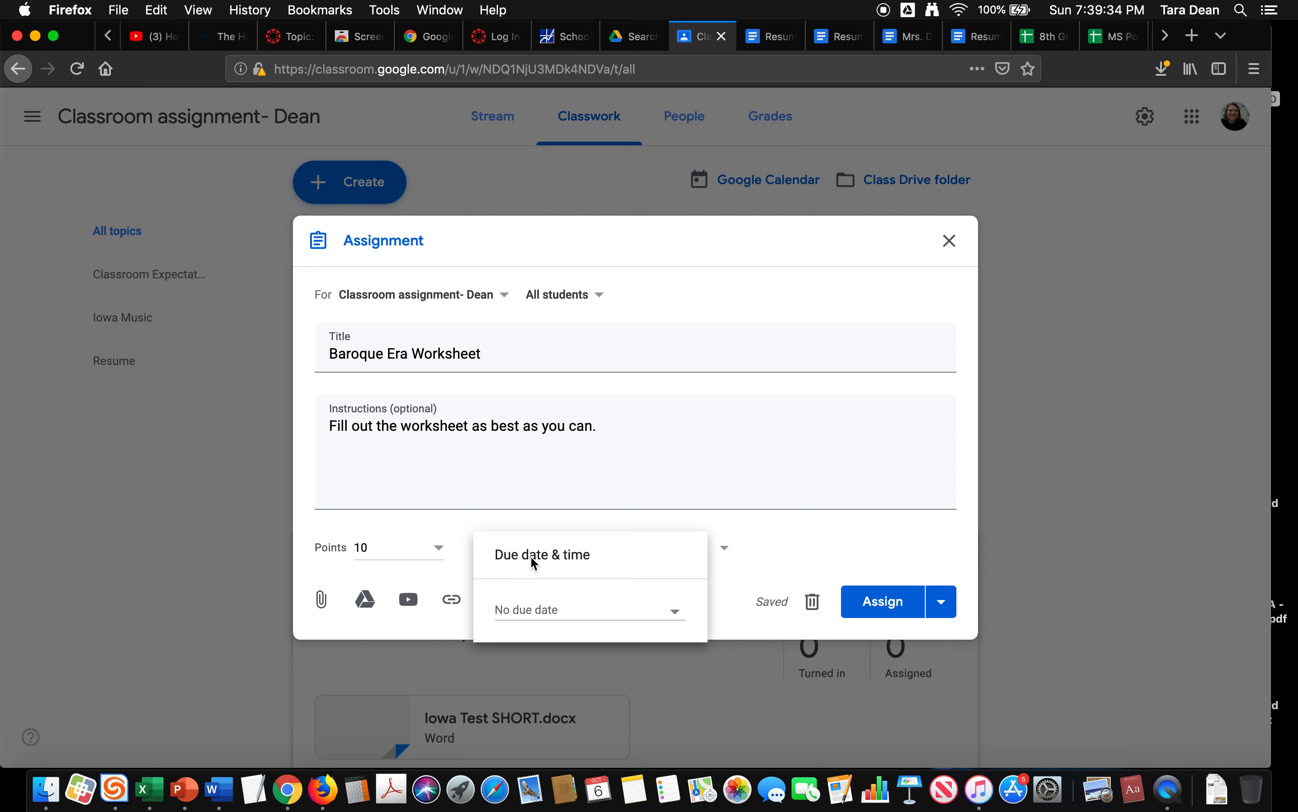
left_click(675, 611)
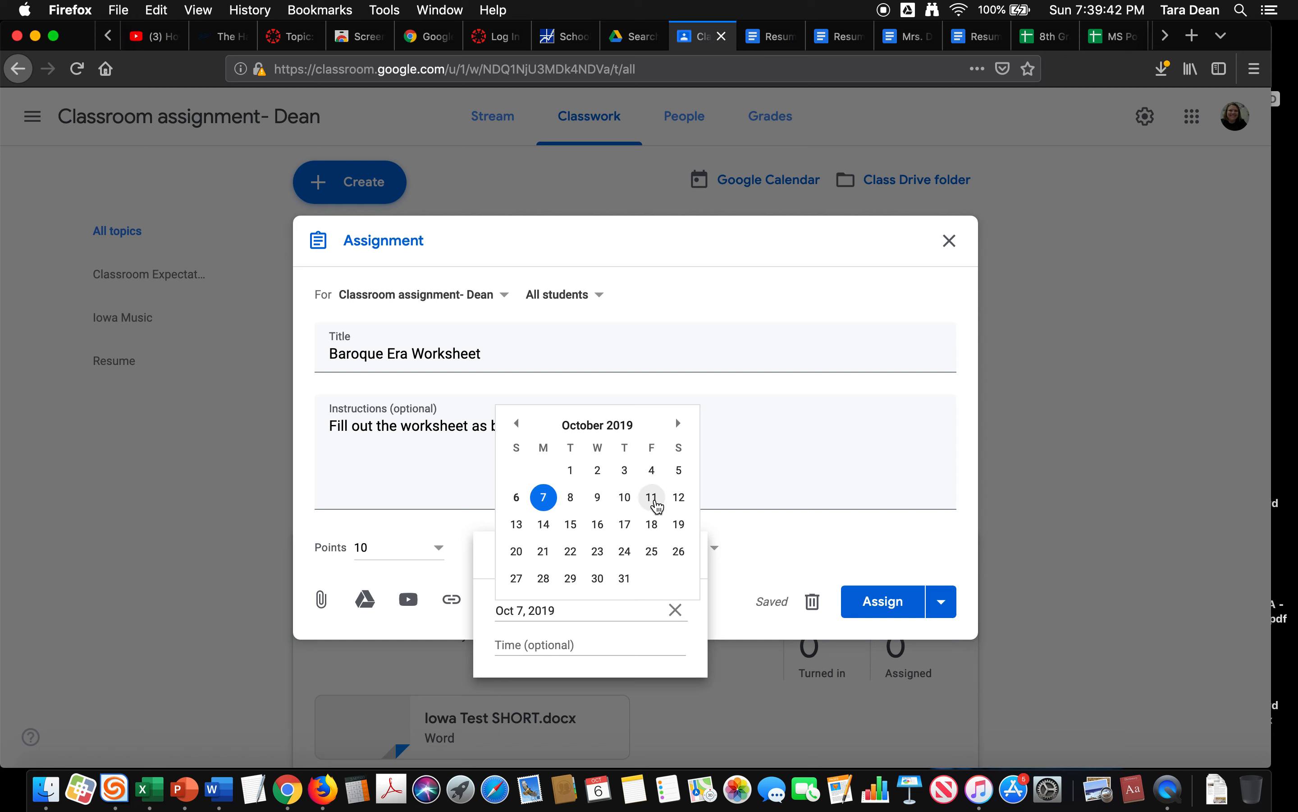
left_click(652, 498)
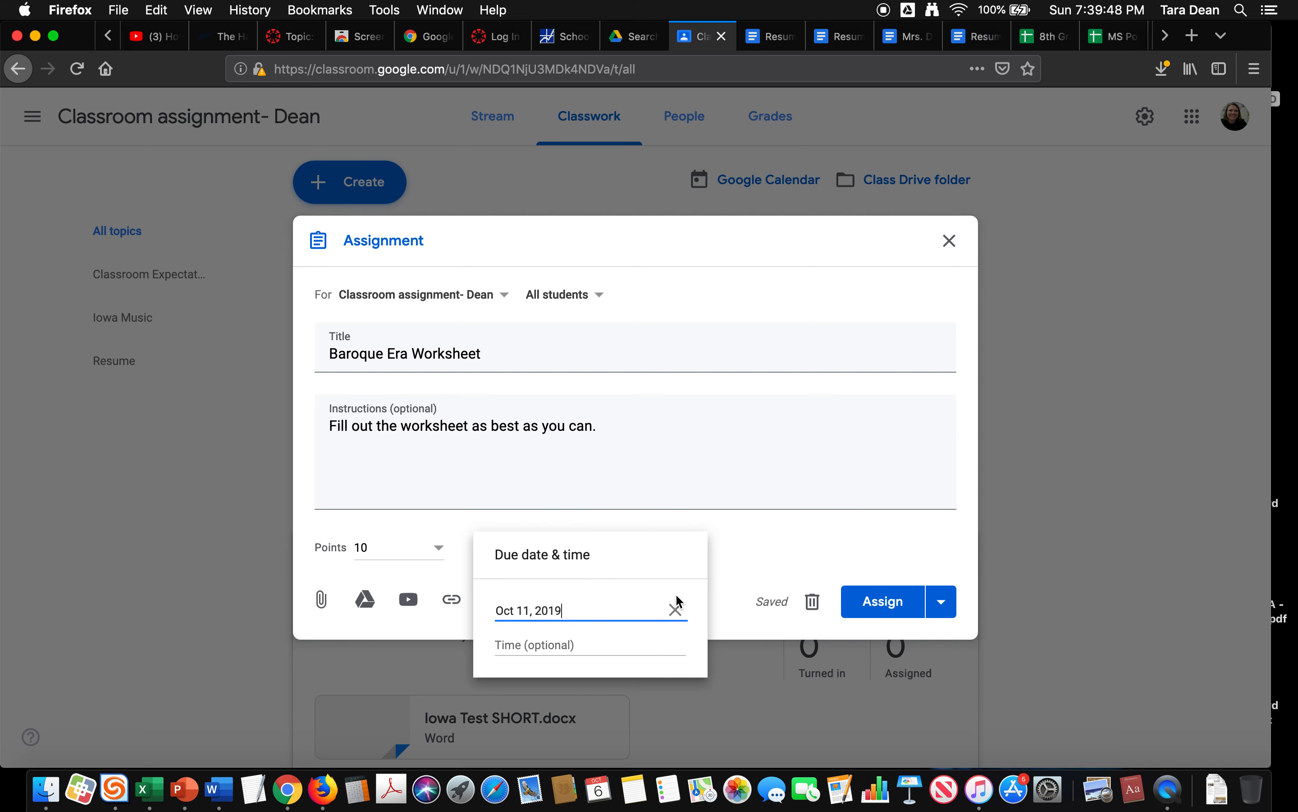
left_click(749, 552)
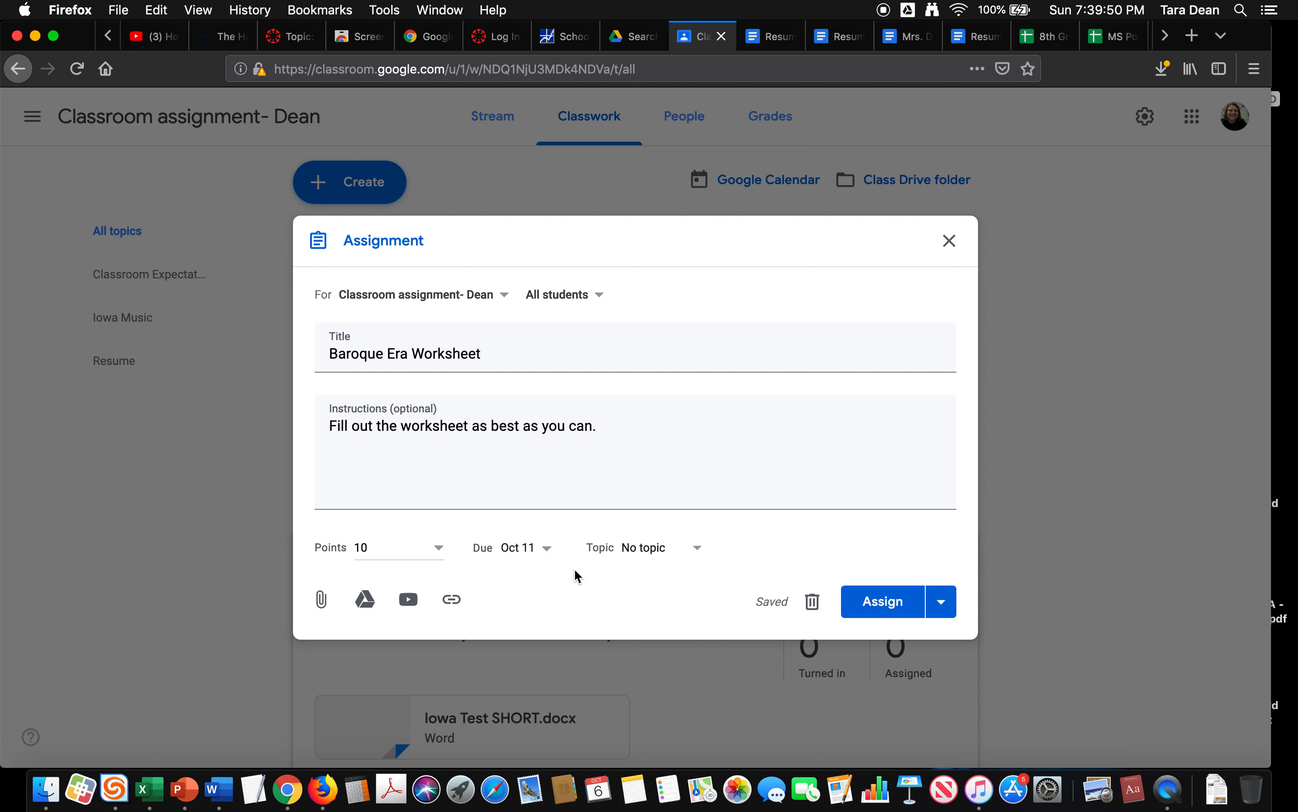
Create a new topic named "Baroque Era" for the assignment.
left_click(695, 553)
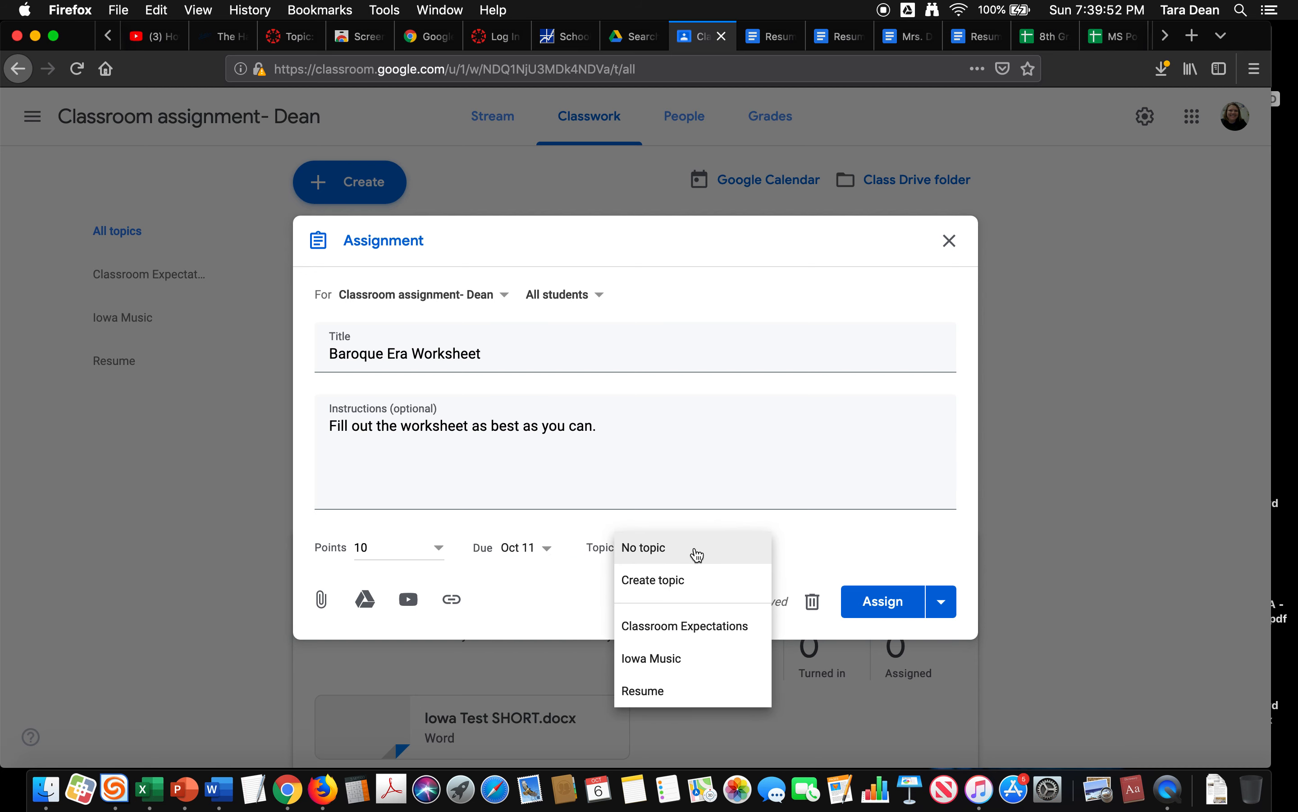
left_click(695, 583)
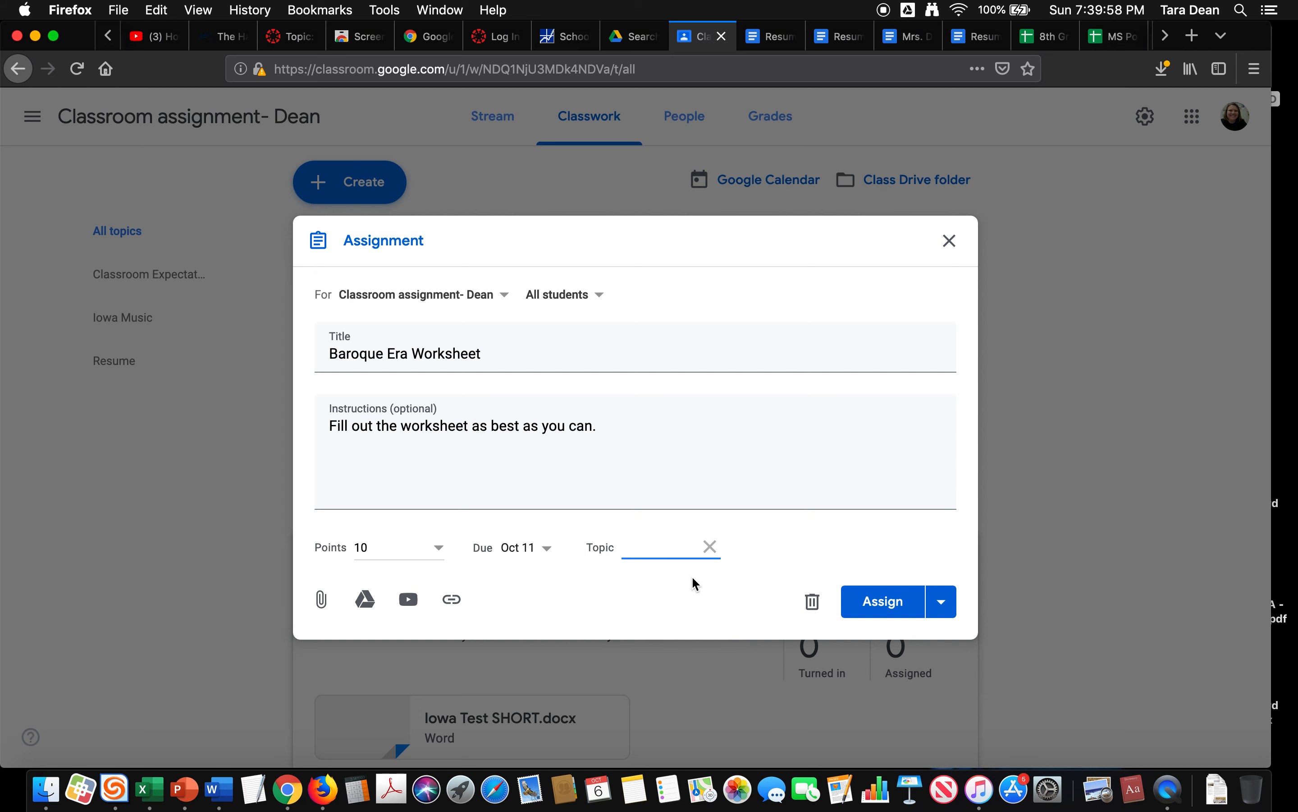
type("Baroque Era")
Attach the recent Google Drive file "Baroque Era worksheet.doc" to the assignment.
left_click(364, 600)
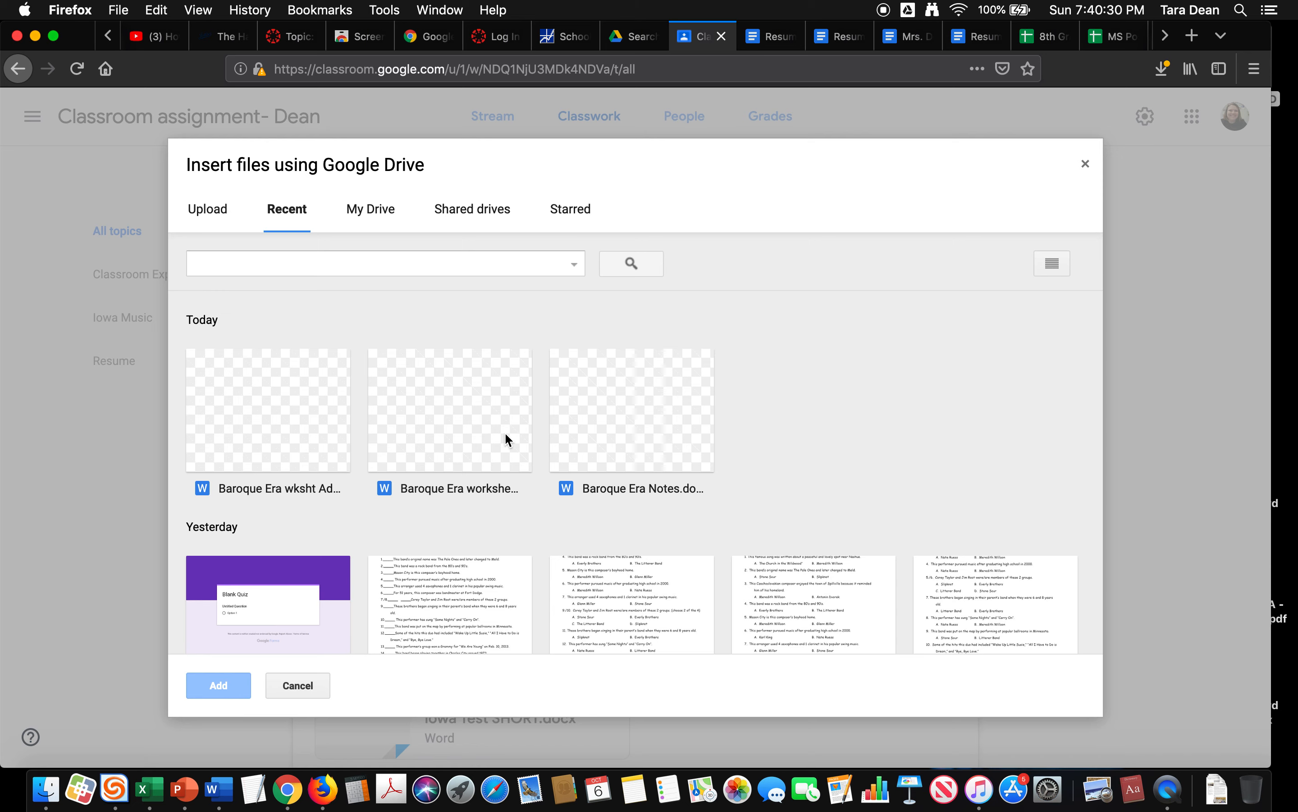
left_click(467, 413)
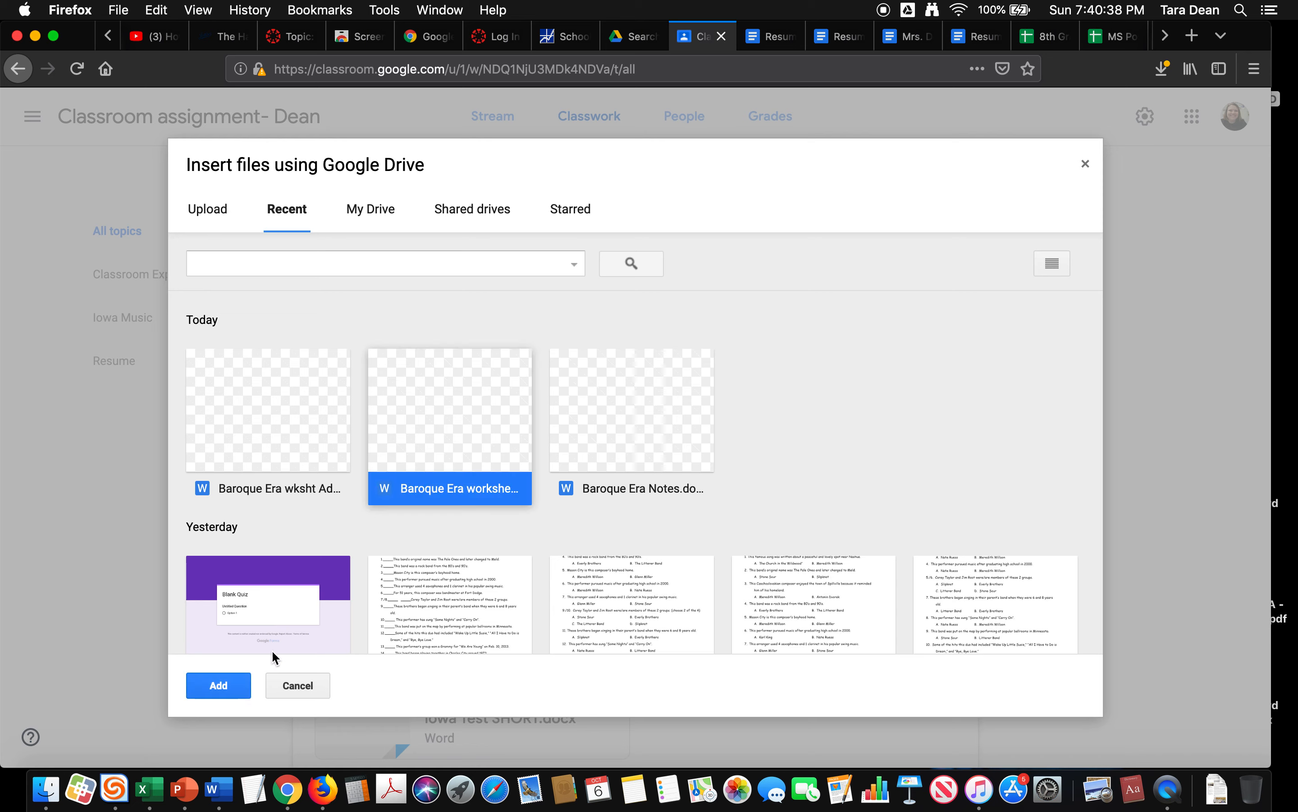
left_click(220, 685)
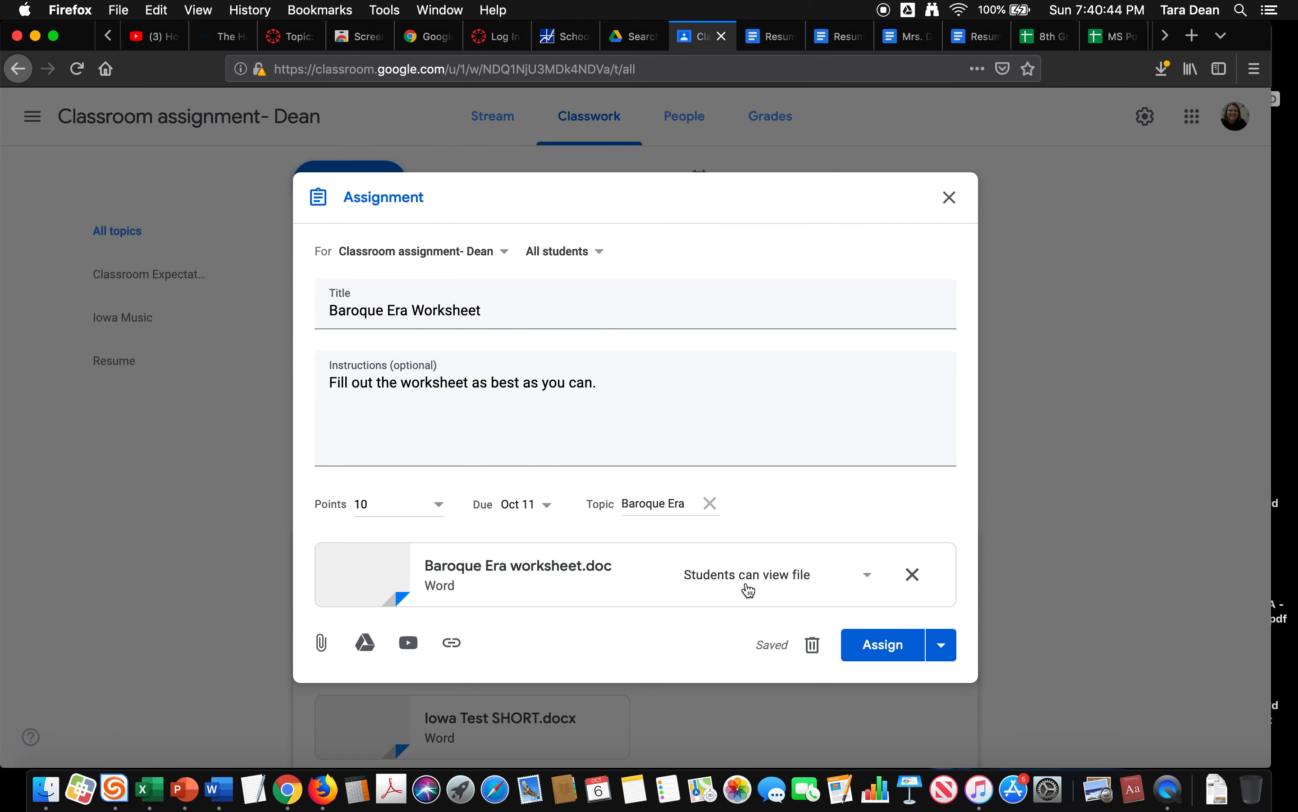
Set the attached worksheet to make a copy for each student and assign it to the class.
left_click(869, 578)
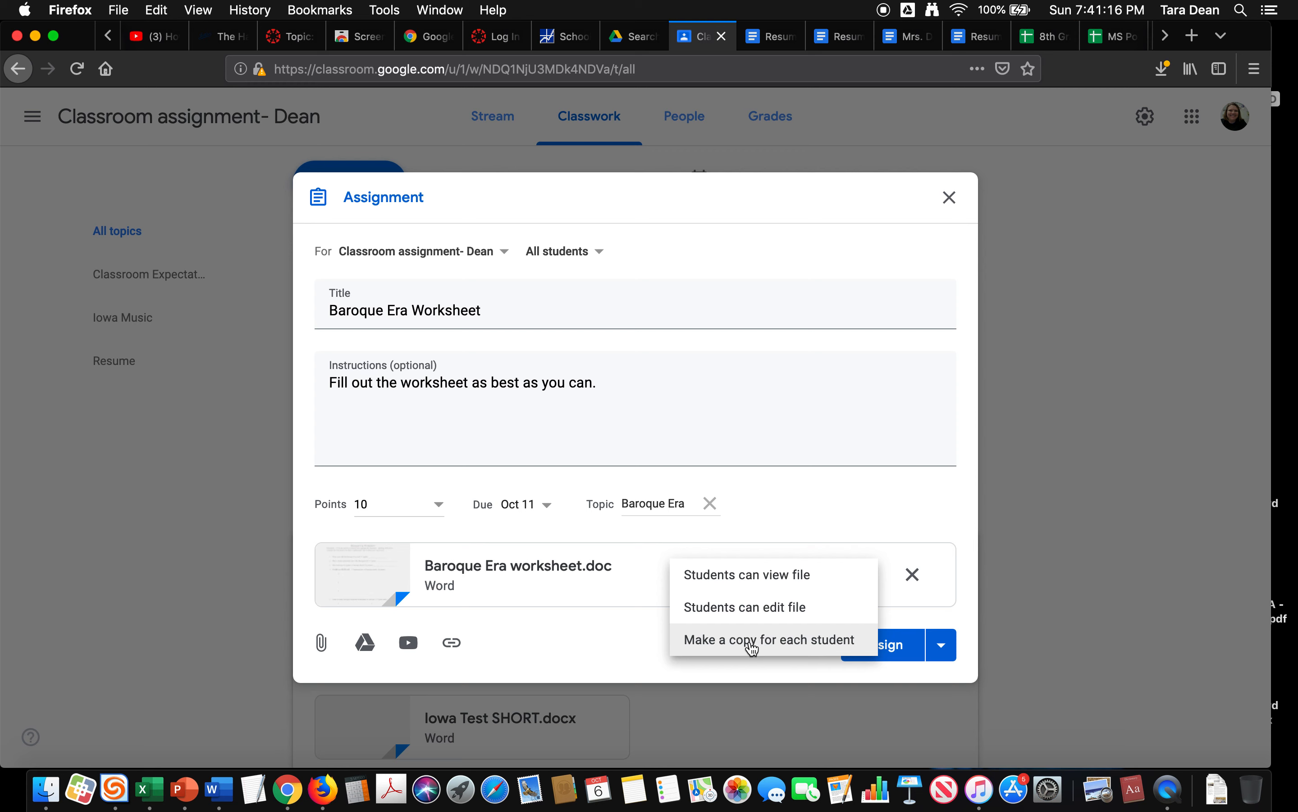
left_click(779, 641)
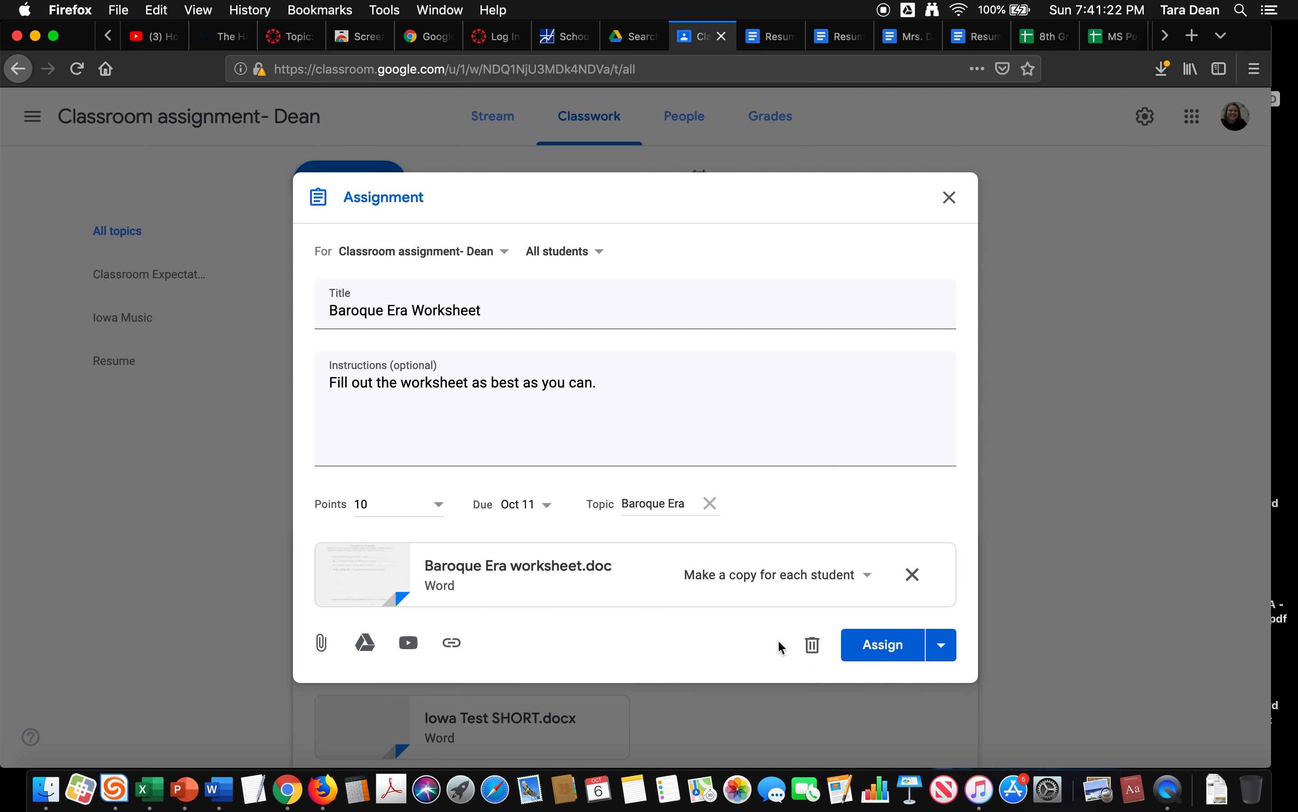
left_click(890, 652)
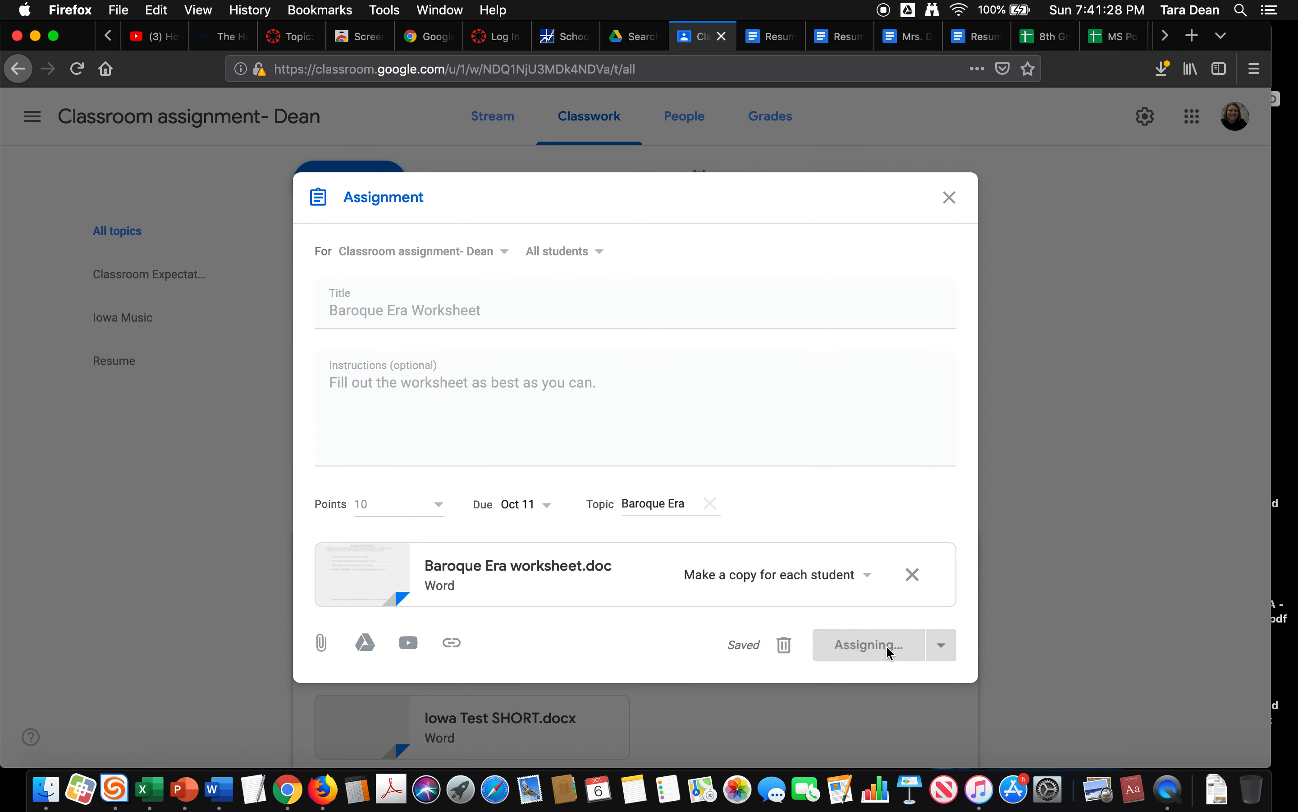